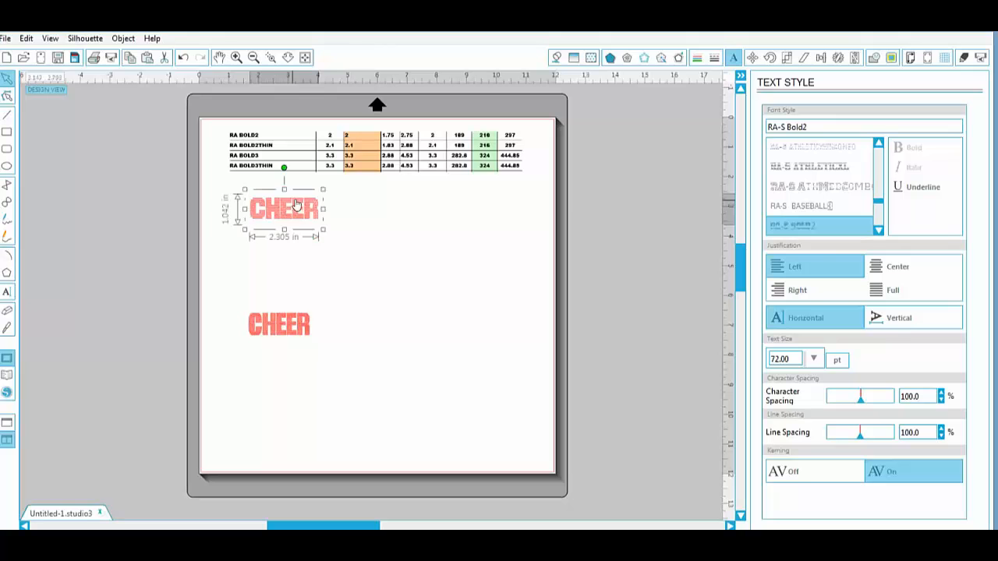
- Move both CHEER words closer to the page's left edge, with the lower one slightly further down
{"action": "left_click_drag", "start_coordinate": [300, 203], "coordinate": [282, 218]}
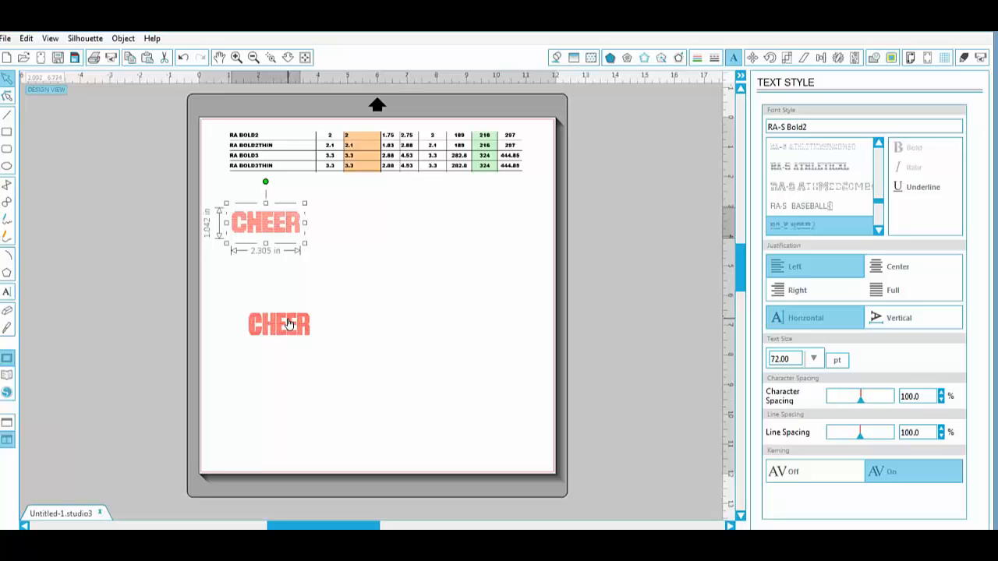
{"action": "left_click_drag", "start_coordinate": [288, 323], "coordinate": [260, 351]}
{"action": "left_click", "coordinate": [441, 238]}
- Paste the full font size chart, enlarge it to about 13.6 in wide for reading, and remove it
{"action": "right_click", "coordinate": [401, 220]}
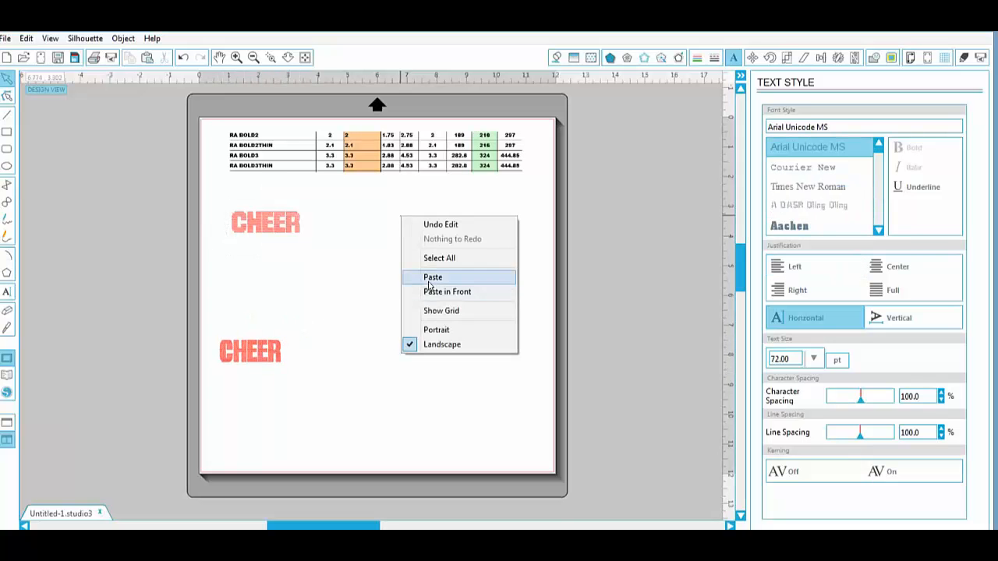
{"action": "left_click", "coordinate": [426, 276]}
{"action": "scroll", "coordinate": [302, 260], "scroll_direction": "up", "scroll_amount": 2}
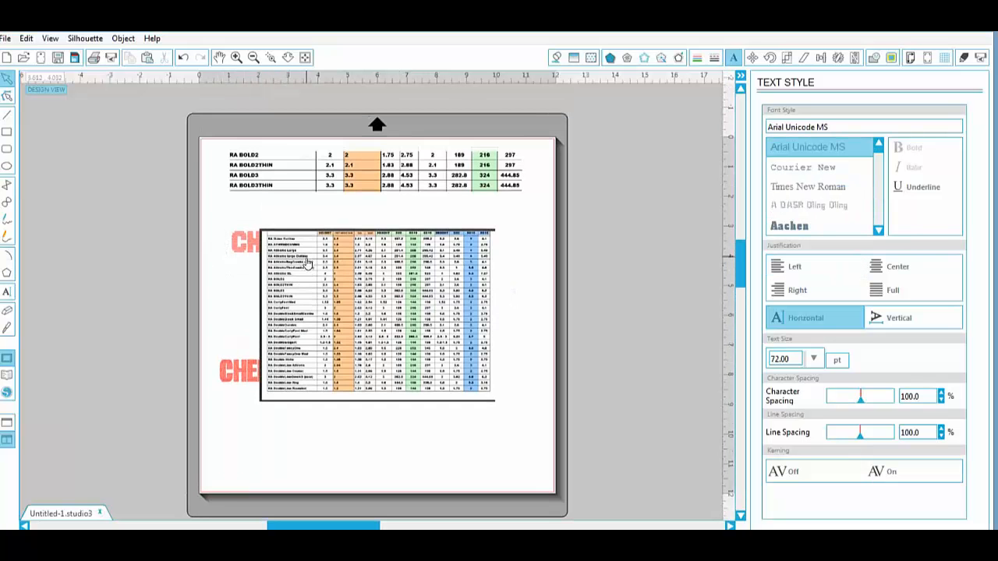
{"action": "left_click", "coordinate": [436, 249]}
{"action": "left_click_drag", "start_coordinate": [499, 224], "coordinate": [669, 107]}
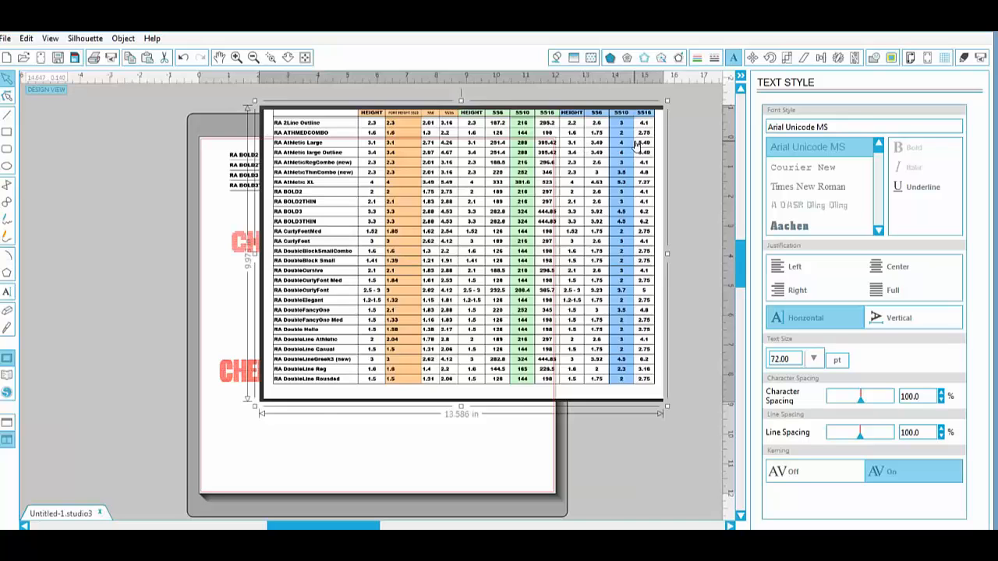
{"action": "key", "text": "Delete"}
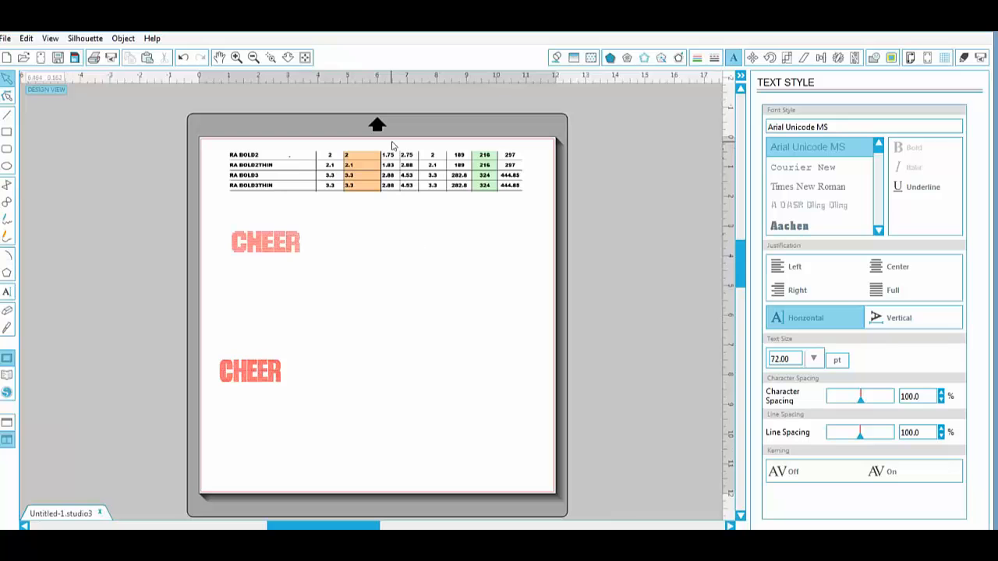
- Set the upper CHEER text in RA-S Bold2 to 216 pt and move it below the reference table
{"action": "left_click", "coordinate": [273, 244]}
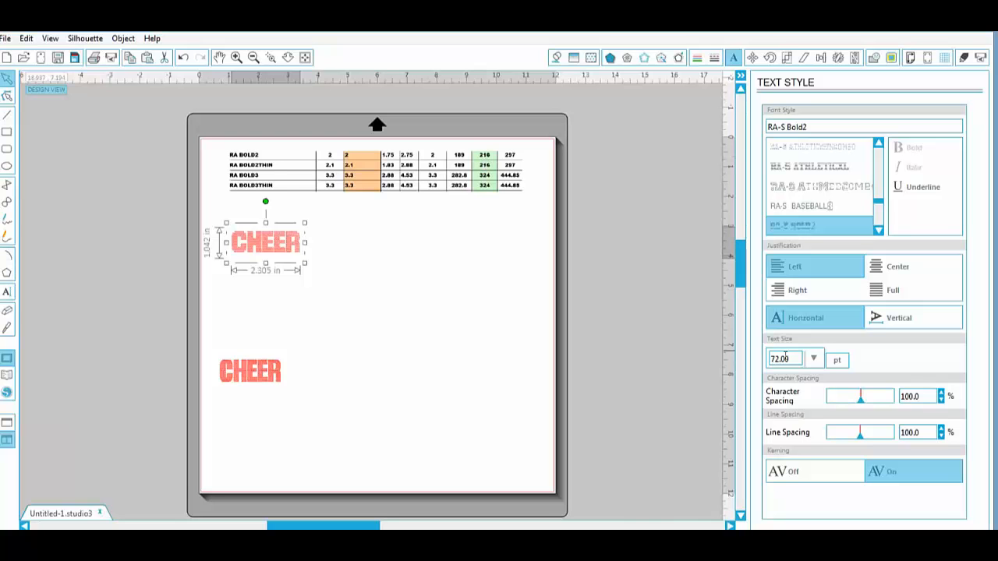
{"action": "left_click_drag", "start_coordinate": [797, 359], "coordinate": [651, 361]}
{"action": "type", "text": "216"}
{"action": "key", "text": "Return"}
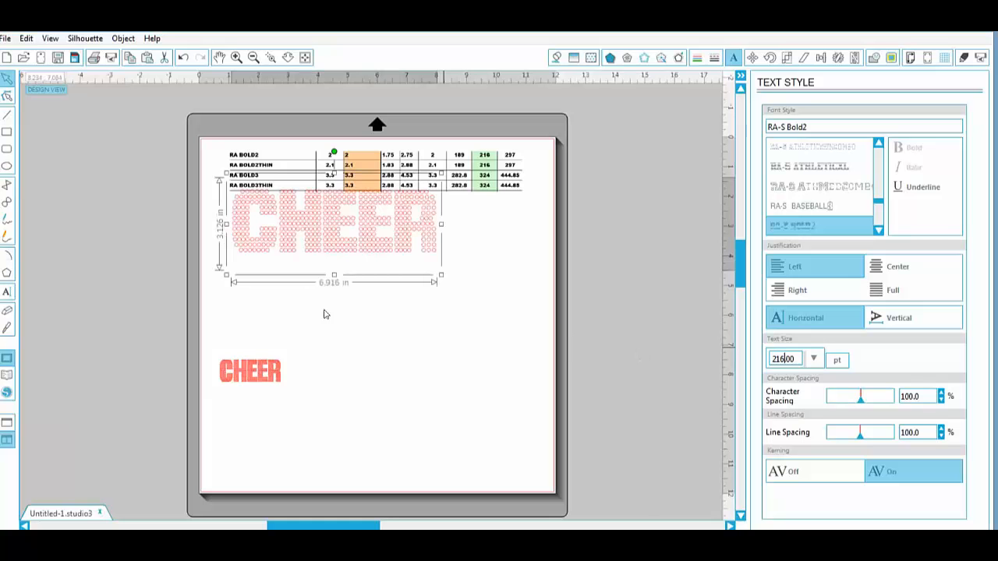
{"action": "left_click_drag", "start_coordinate": [379, 223], "coordinate": [418, 254]}
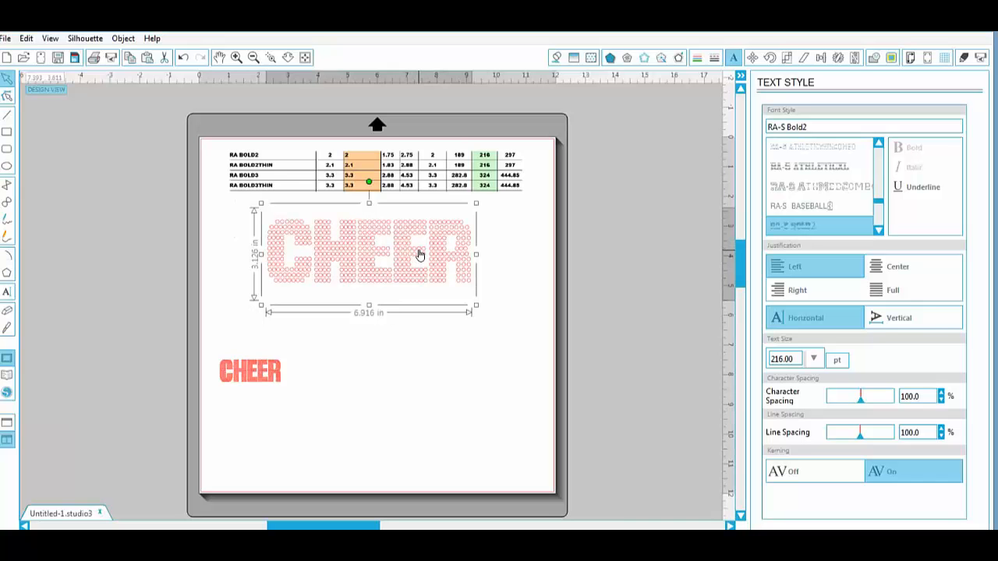
- Ungroup the upper CHEER text and release its compound path into individual circles
{"action": "right_click", "coordinate": [407, 250]}
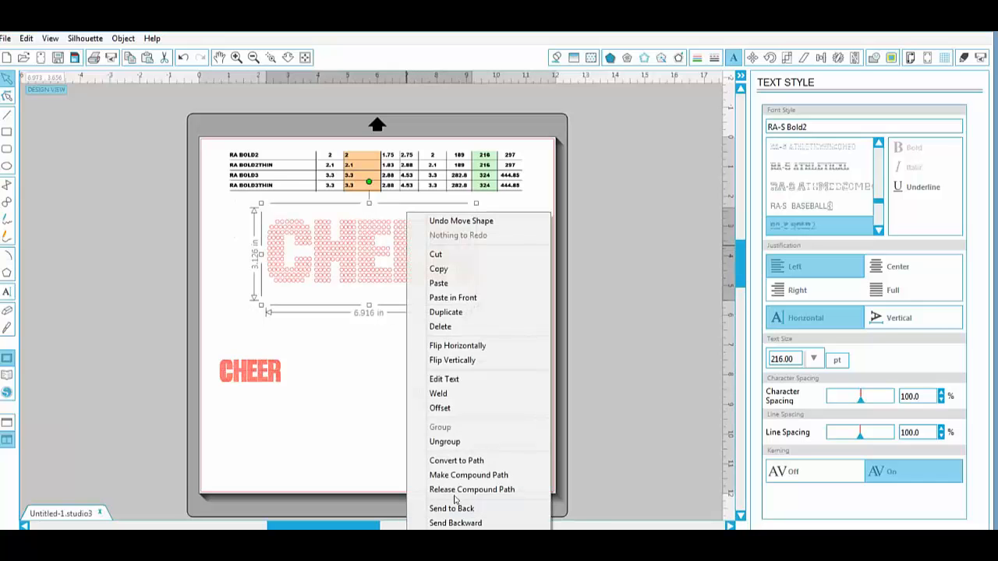
{"action": "left_click", "coordinate": [445, 442]}
{"action": "right_click", "coordinate": [340, 269]}
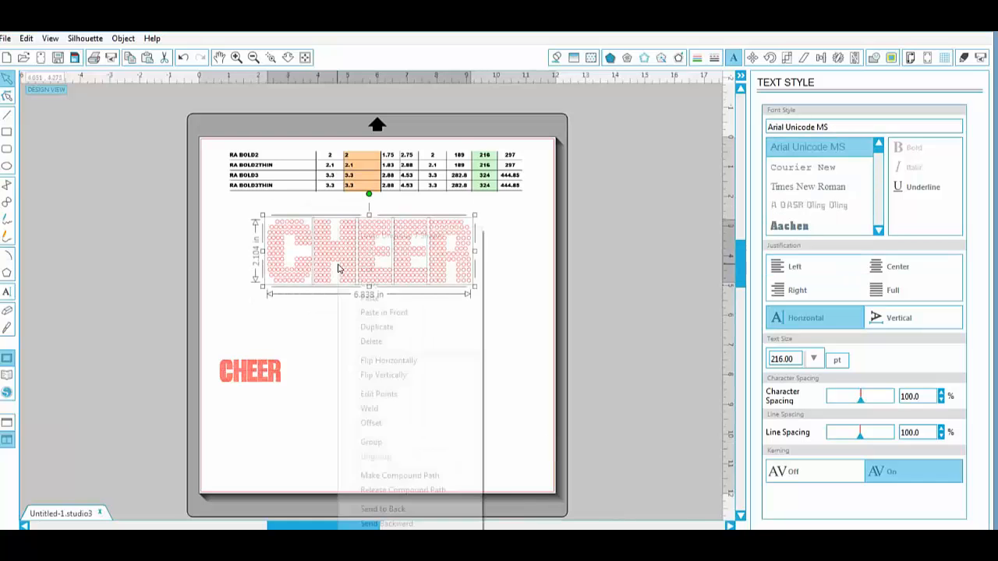
{"action": "left_click", "coordinate": [394, 489]}
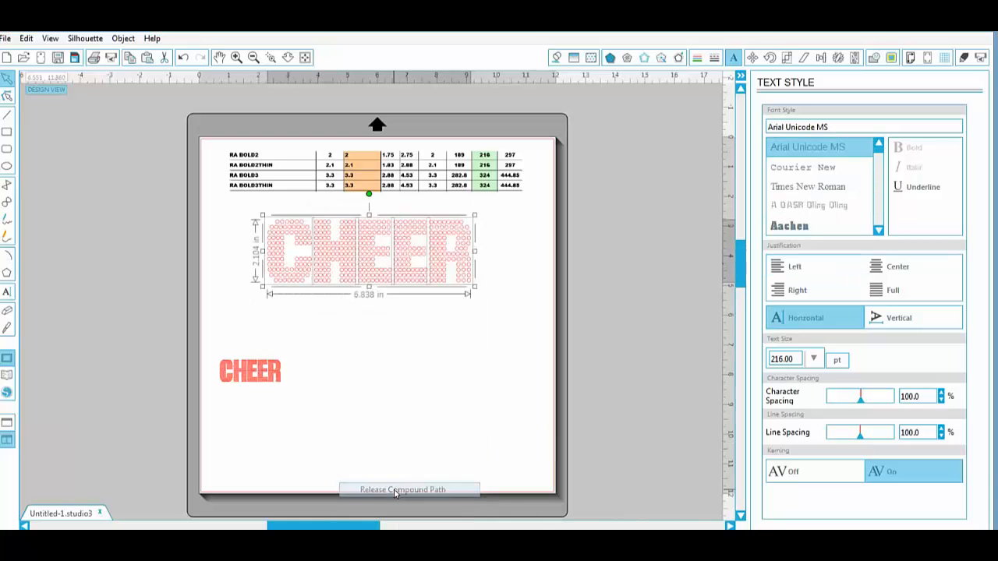
- Check the size of two individual circles in the upper CHEER's letter C
{"action": "left_click", "coordinate": [369, 383]}
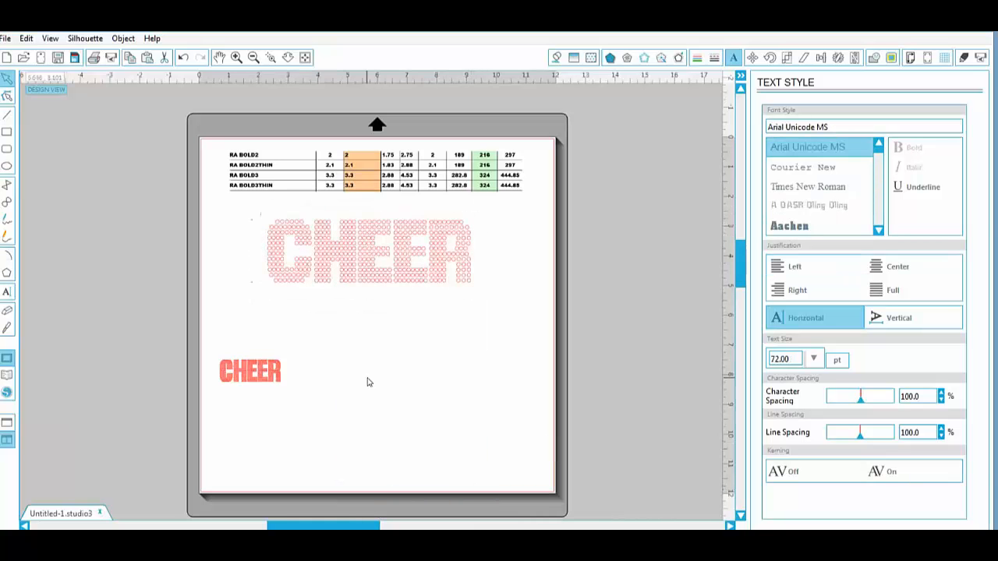
{"action": "left_click", "coordinate": [283, 233]}
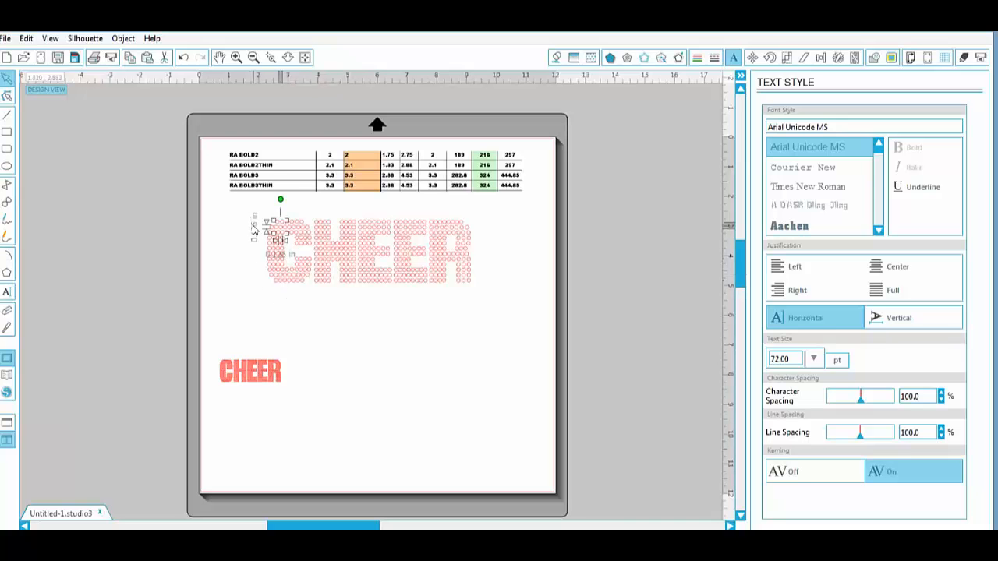
{"action": "left_click", "coordinate": [303, 225]}
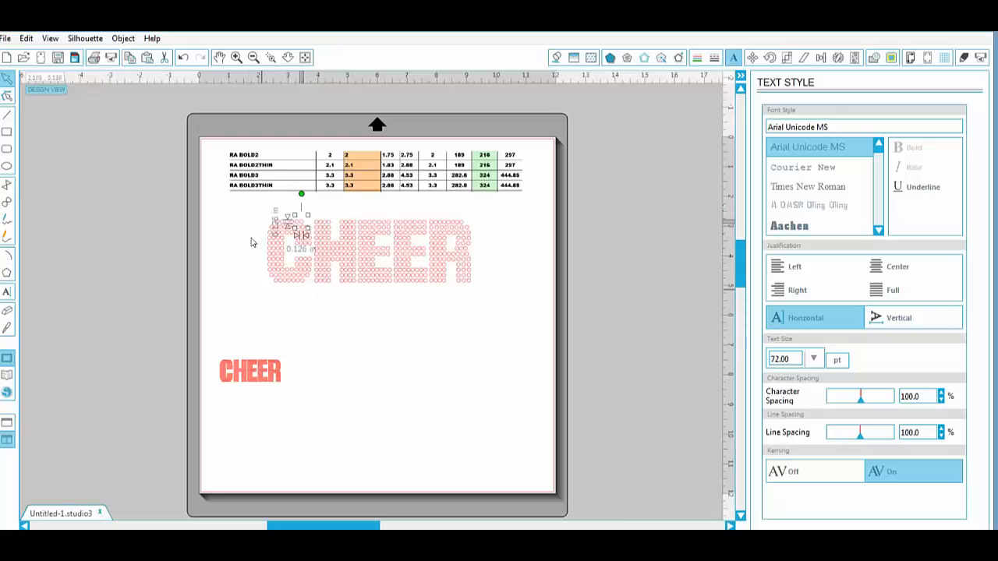
- Set the lower CHEER text in RA-S Bold3 to 324 pt and move it clear of the upper word
{"action": "left_click", "coordinate": [251, 373]}
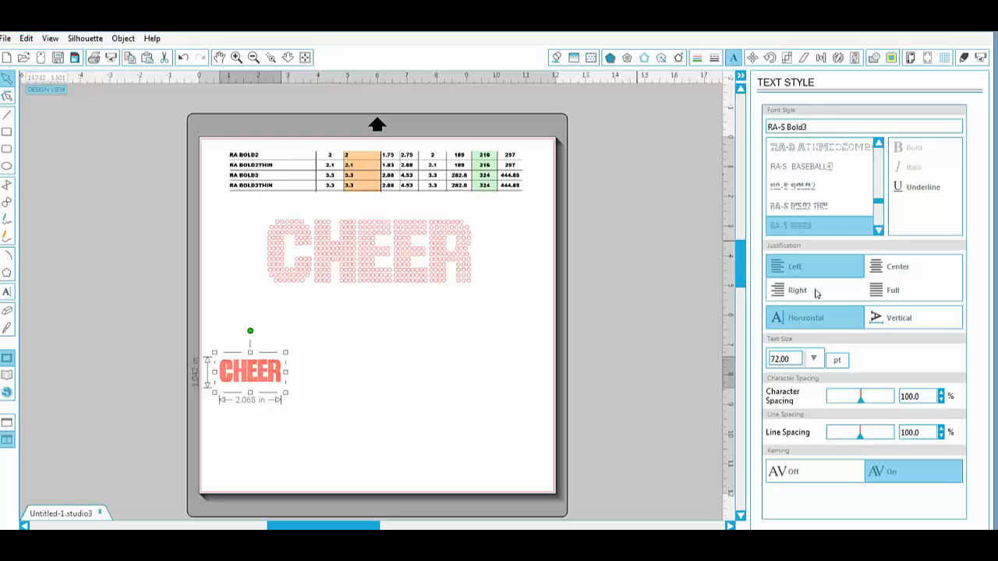
{"action": "left_click_drag", "start_coordinate": [793, 357], "coordinate": [733, 369]}
{"action": "type", "text": "324"}
{"action": "key", "text": "Return"}
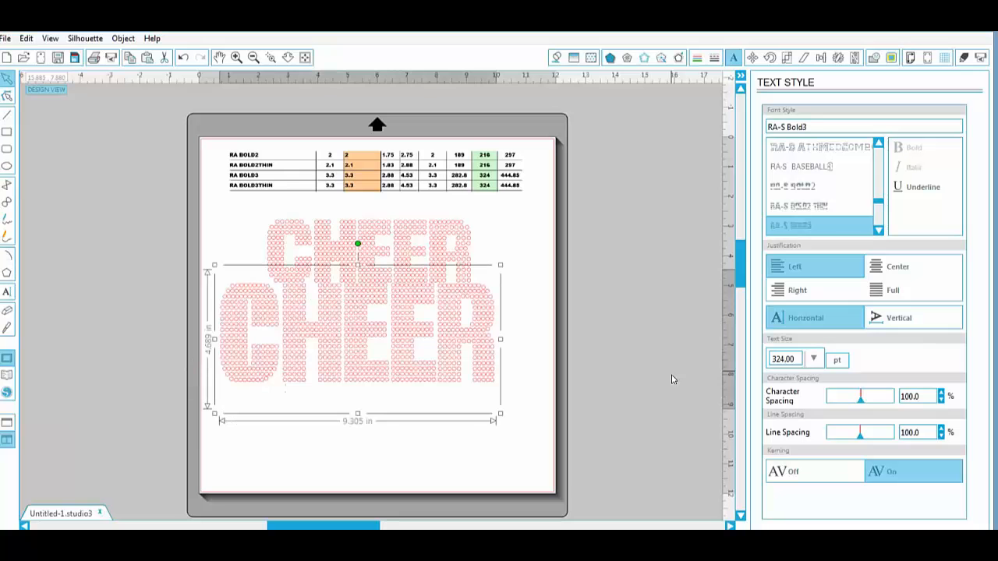
{"action": "left_click_drag", "start_coordinate": [405, 327], "coordinate": [417, 365]}
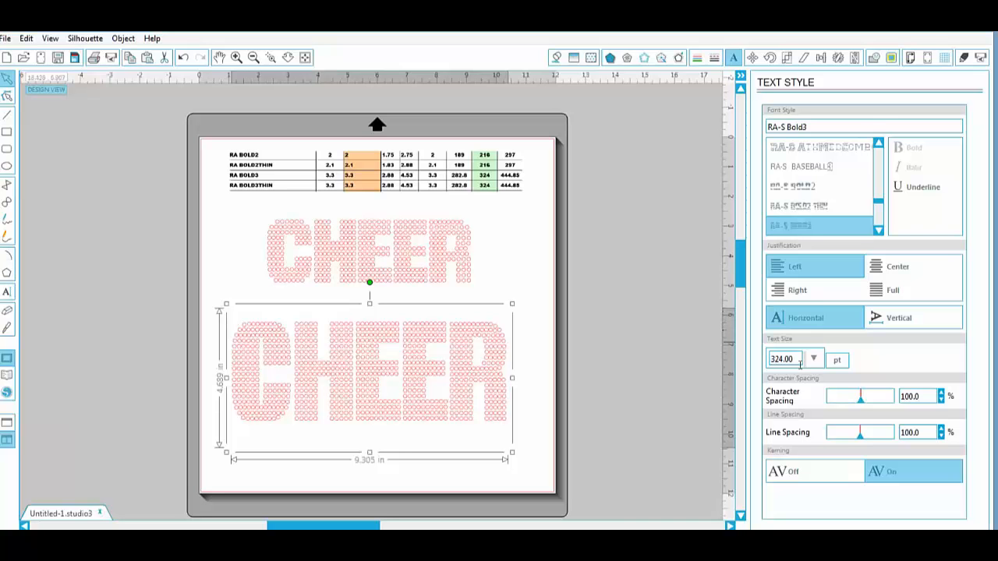
- Ungroup the lower CHEER text, release its compound path into separate circles, and deselect it
{"action": "right_click", "coordinate": [481, 340]}
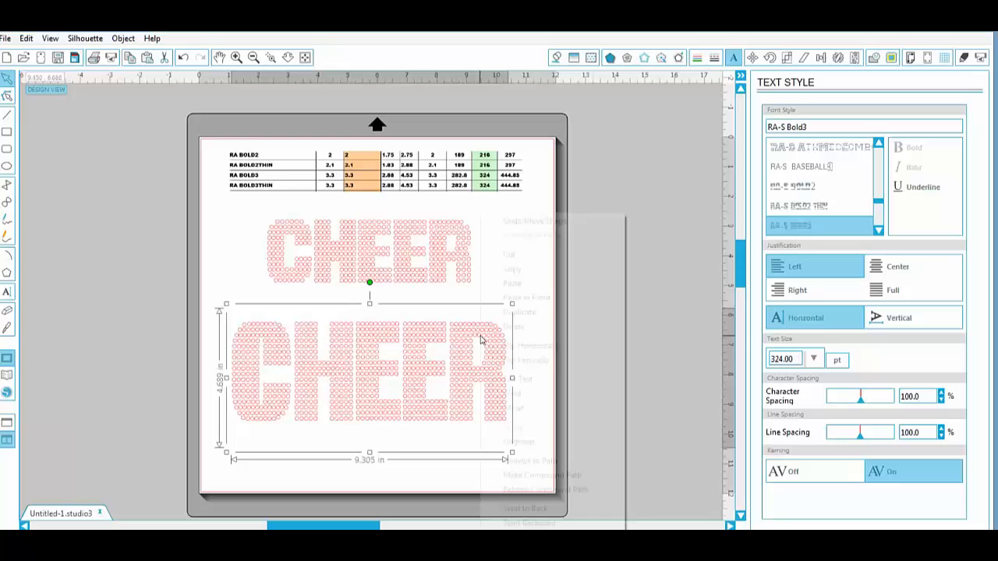
{"action": "left_click", "coordinate": [518, 441]}
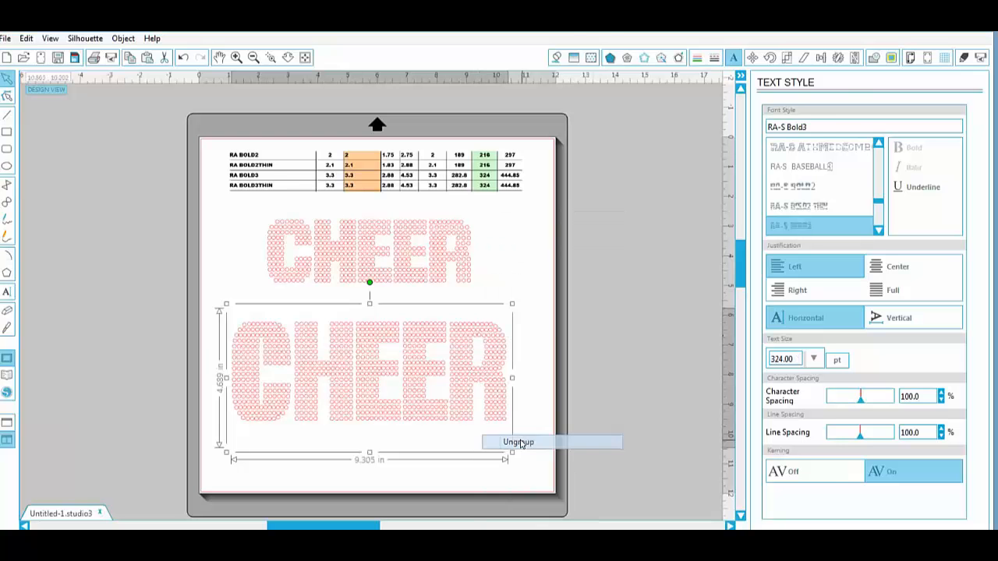
{"action": "right_click", "coordinate": [468, 365]}
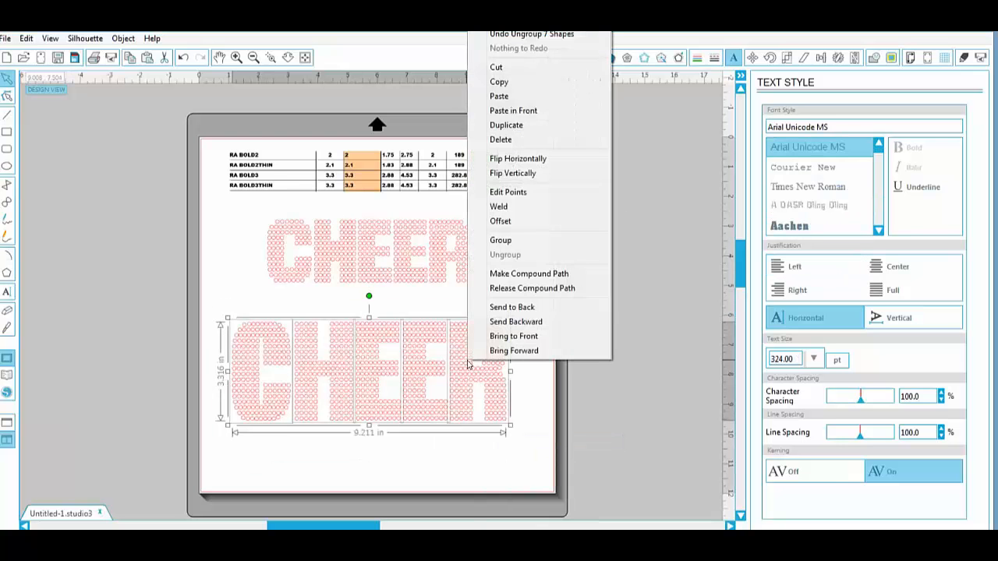
{"action": "left_click", "coordinate": [519, 289]}
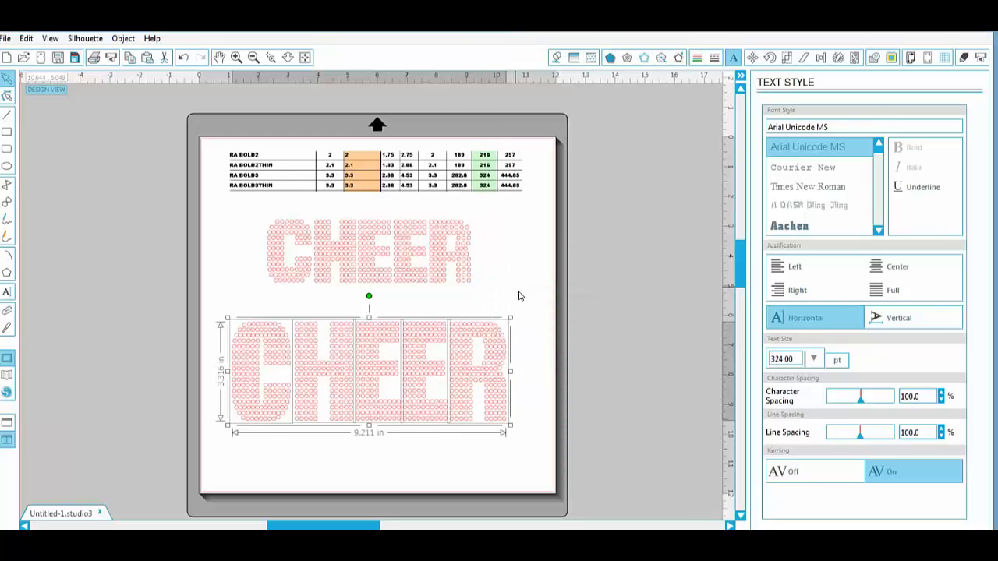
{"action": "left_click", "coordinate": [210, 408]}
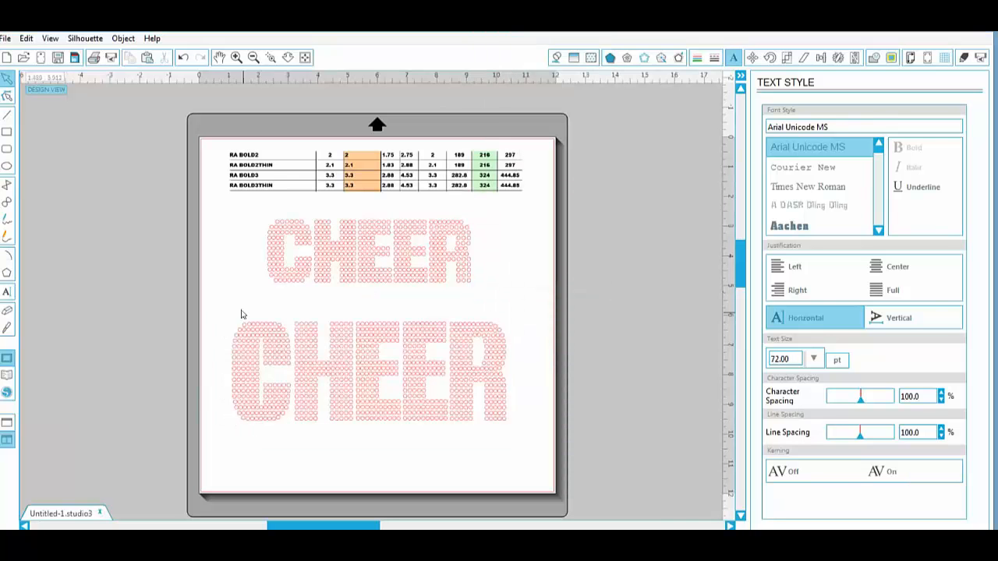
- Check the lower CHEER's overall size and the size of individual circles in its C and H
{"action": "left_click_drag", "start_coordinate": [209, 309], "coordinate": [523, 422]}
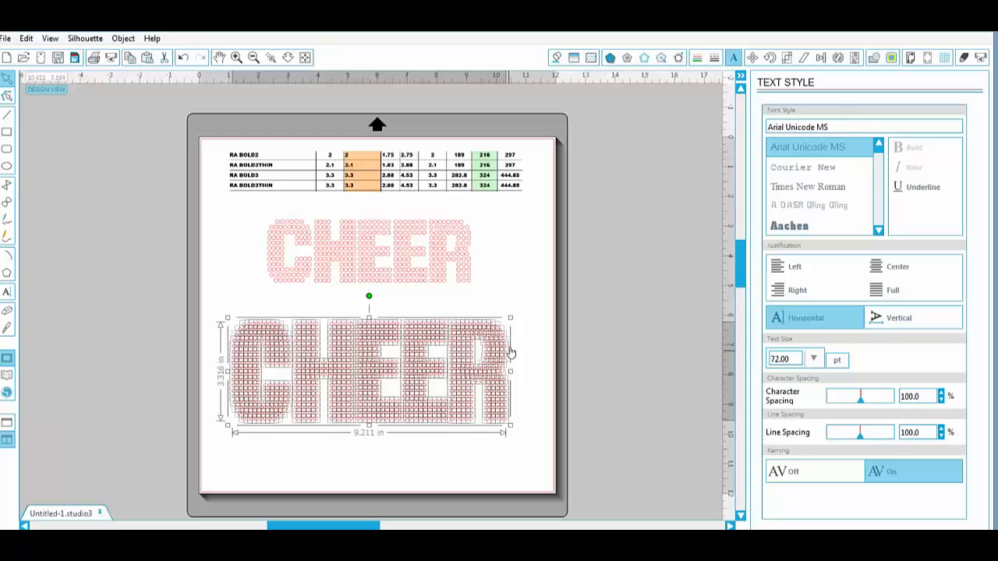
{"action": "left_click", "coordinate": [474, 305]}
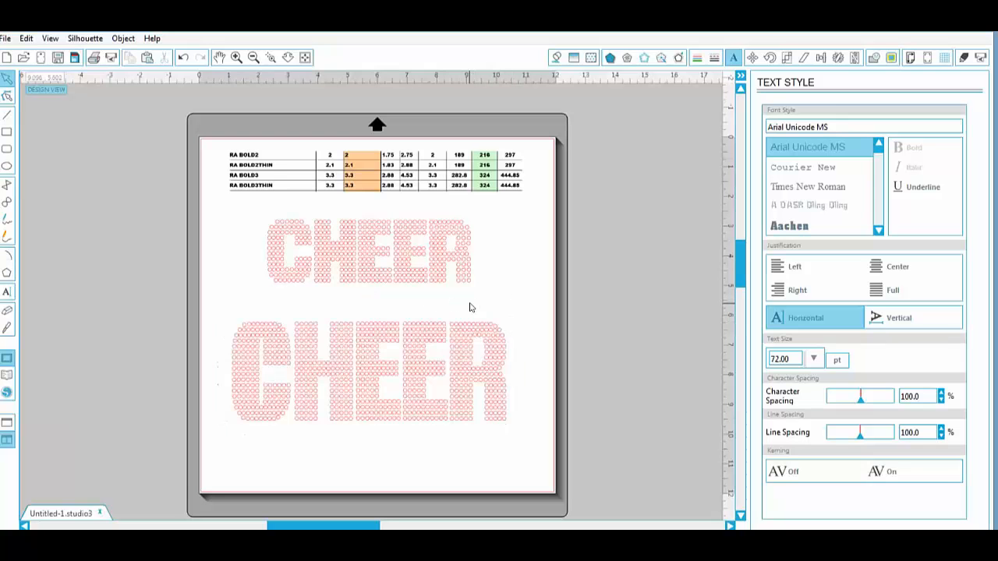
{"action": "left_click", "coordinate": [385, 327]}
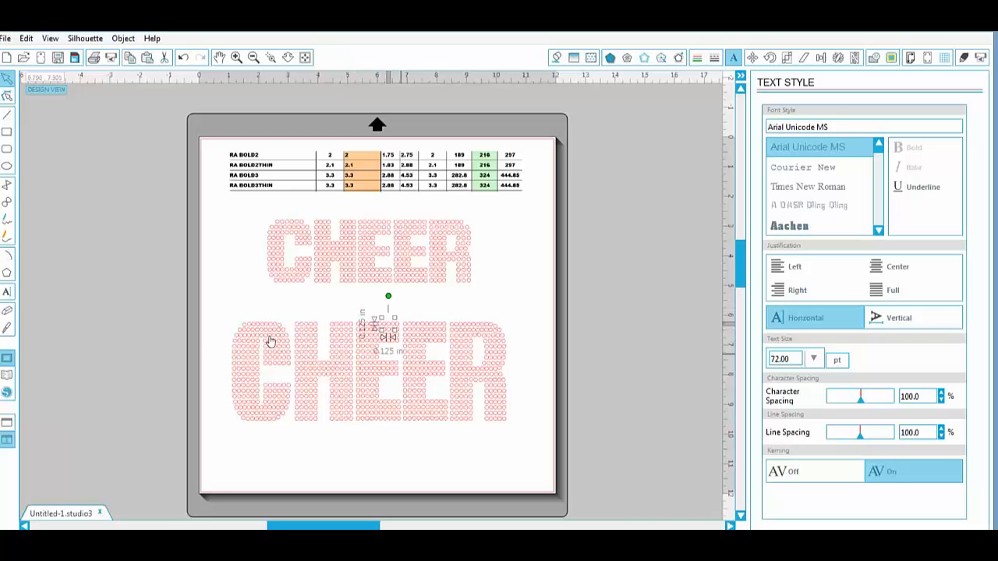
{"action": "left_click", "coordinate": [243, 339]}
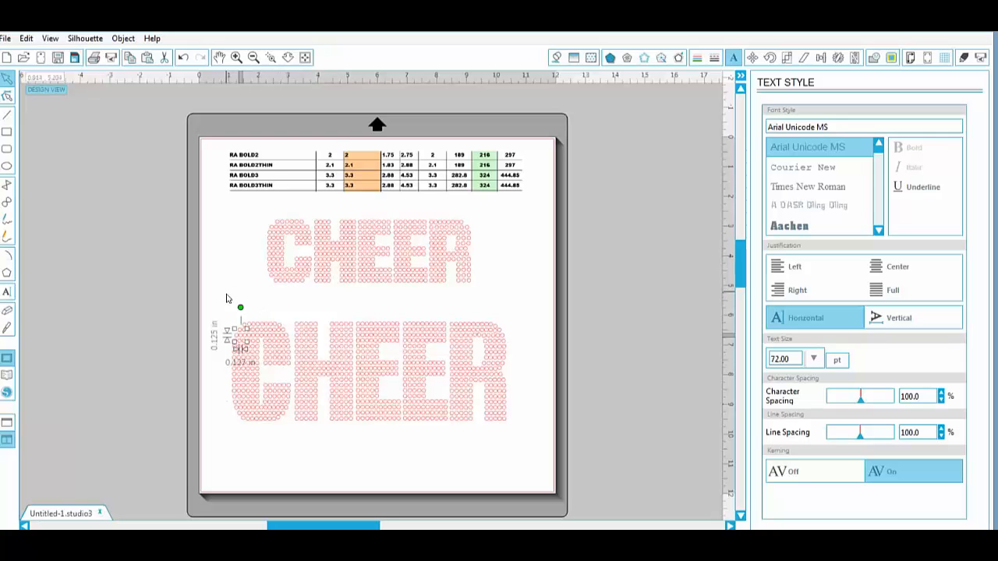
{"action": "left_click", "coordinate": [298, 329]}
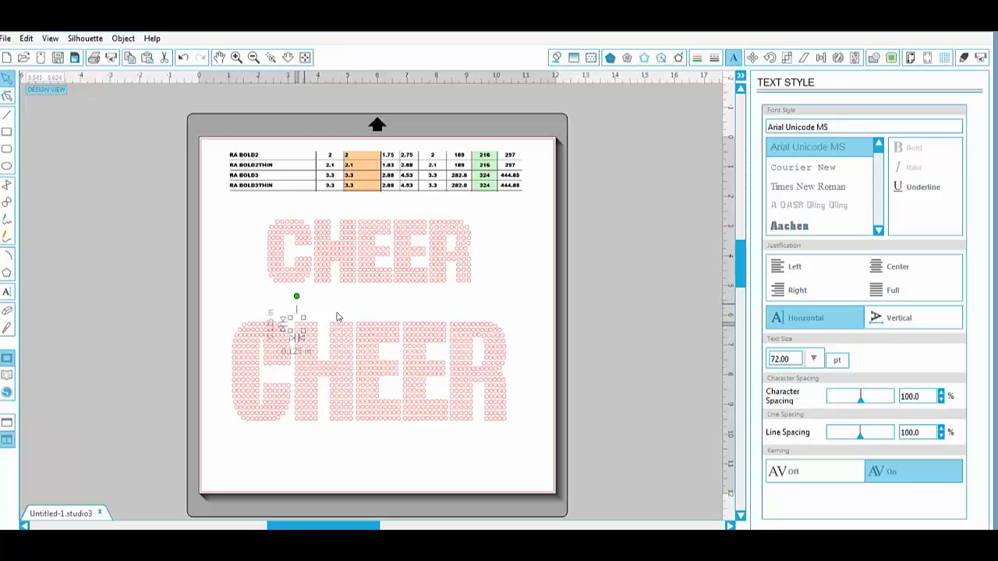
- Scale all circles of the lower CHEER up together to about 9.67 in wide and check individual circle sizes
{"action": "left_click_drag", "start_coordinate": [219, 312], "coordinate": [525, 431]}
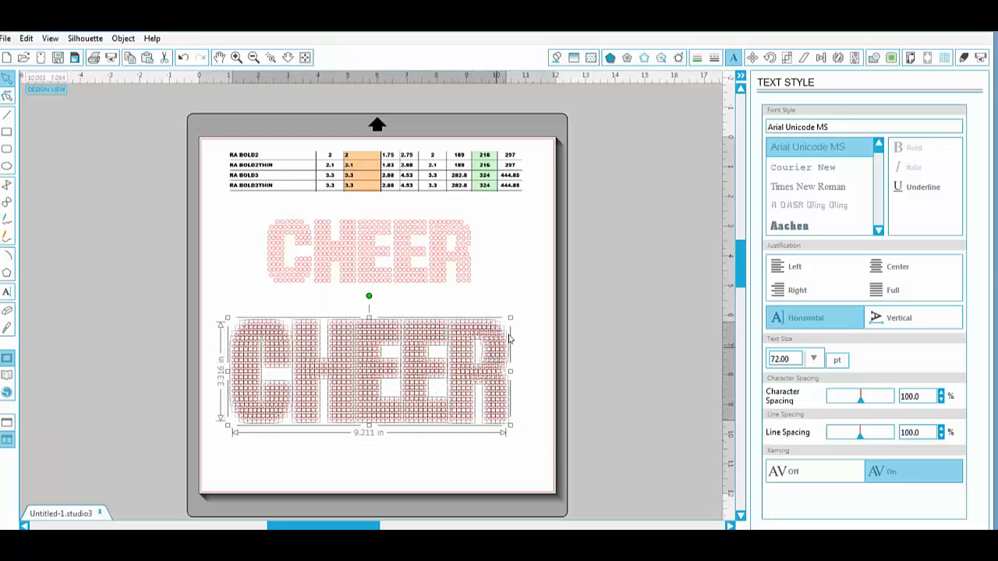
{"action": "left_click_drag", "start_coordinate": [518, 316], "coordinate": [522, 314]}
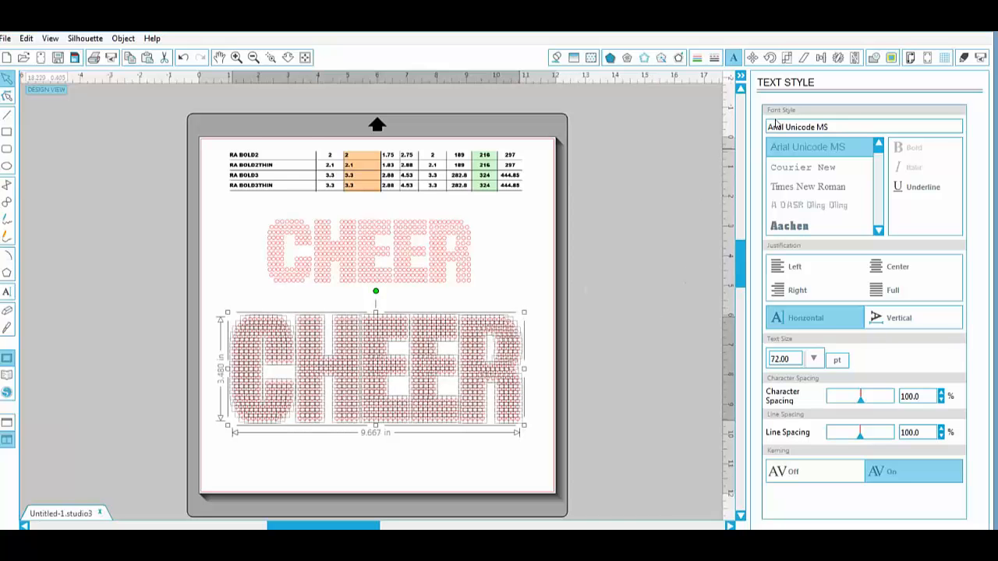
{"action": "left_click", "coordinate": [511, 318]}
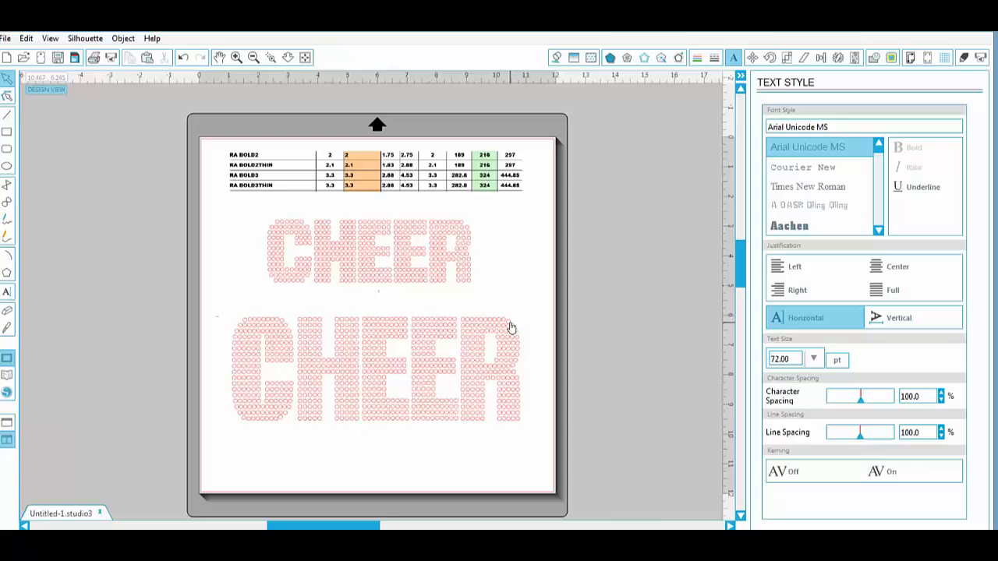
{"action": "left_click", "coordinate": [509, 321]}
{"action": "left_click", "coordinate": [395, 330]}
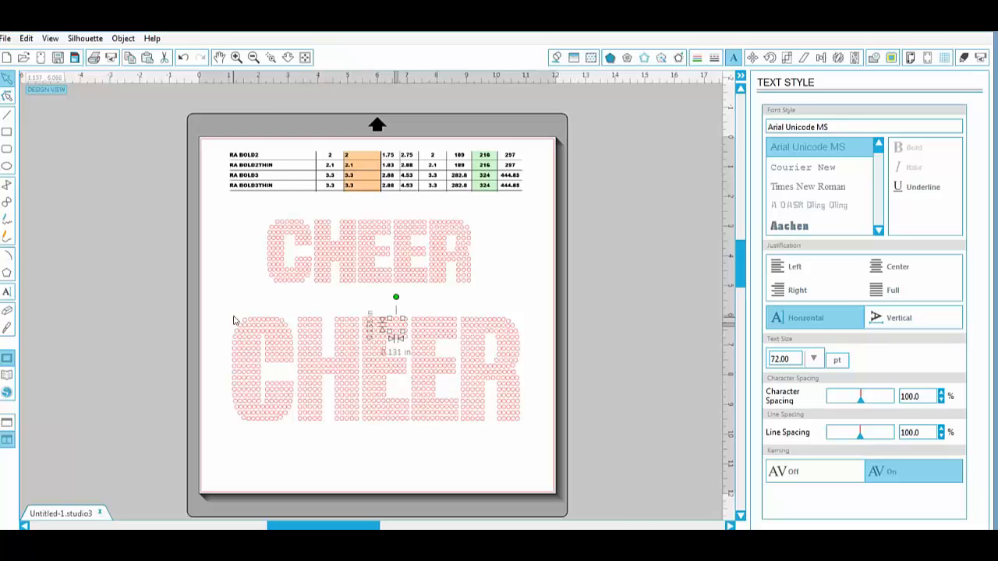
- Reduce the whole lower CHEER slightly to about 9.63 in wide and deselect it
{"action": "left_click_drag", "start_coordinate": [217, 301], "coordinate": [533, 437]}
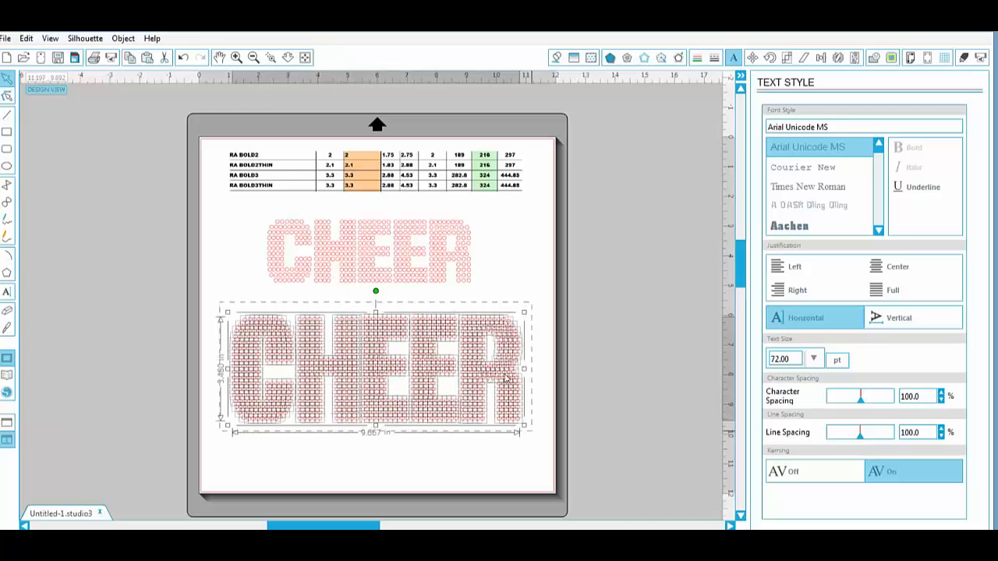
{"action": "left_click_drag", "start_coordinate": [523, 313], "coordinate": [520, 314]}
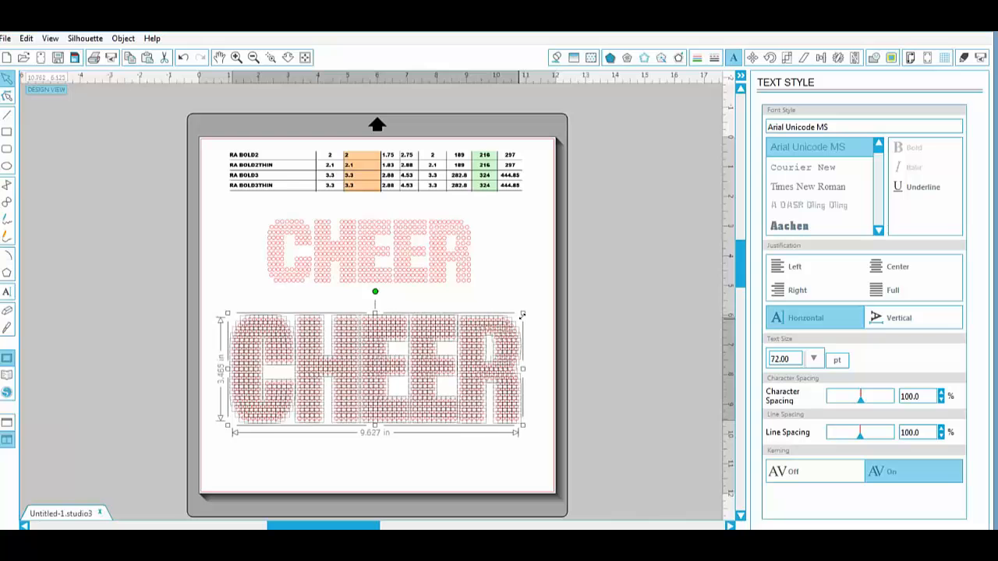
{"action": "left_click", "coordinate": [285, 289]}
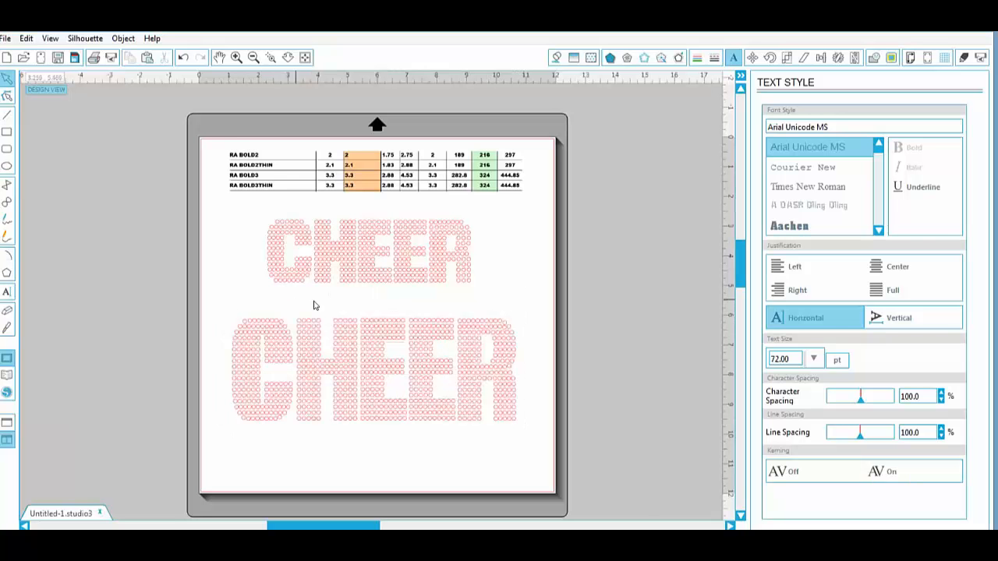